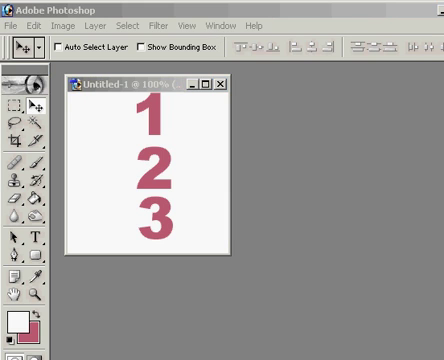
- Show the Layers palette from the Window menu for the 1, 2, 3 document
click(222, 26)
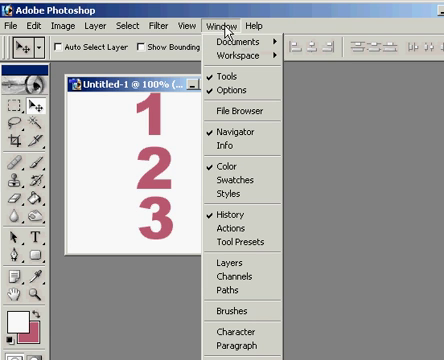
click(228, 263)
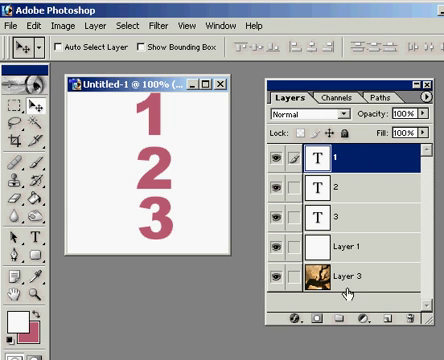
click(387, 320)
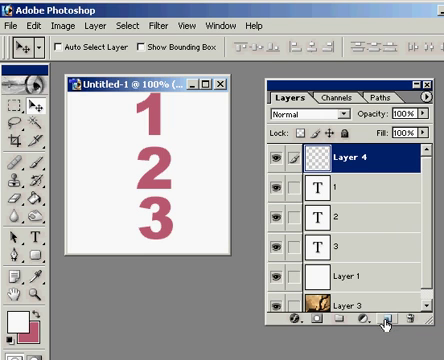
click(277, 158)
click(277, 158)
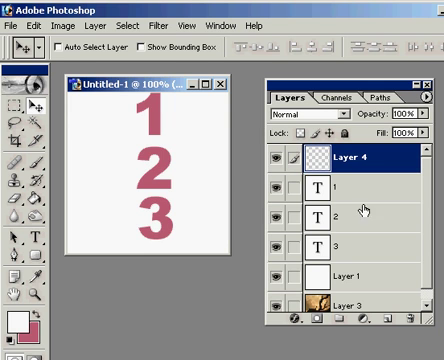
click(387, 320)
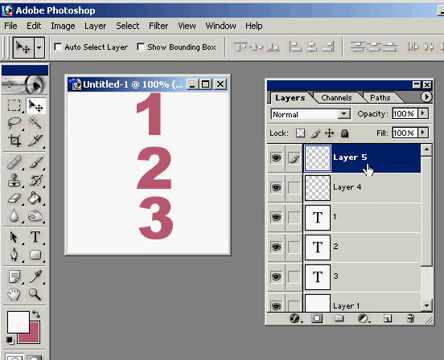
mouse_move(366, 162)
mouse_down()
mouse_move(385, 244)
mouse_move(410, 319)
mouse_up()
drag(383, 160, 408, 318)
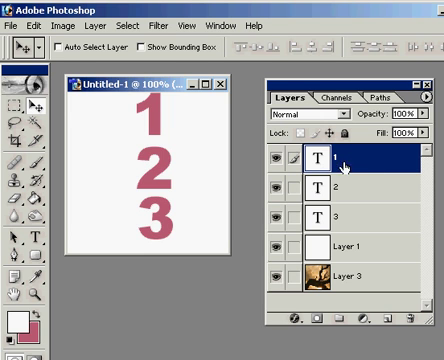
click(277, 276)
click(277, 247)
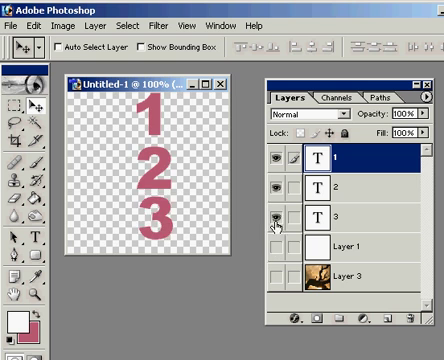
click(277, 217)
click(277, 188)
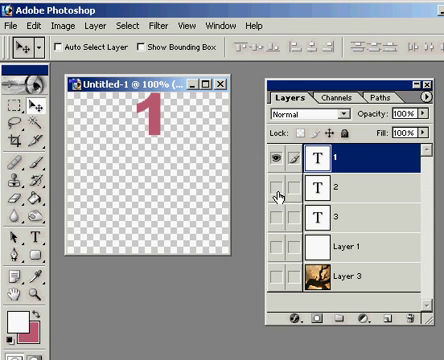
click(277, 188)
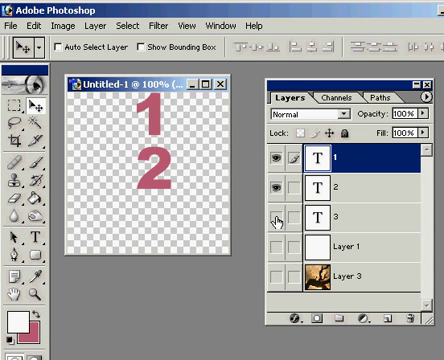
click(277, 218)
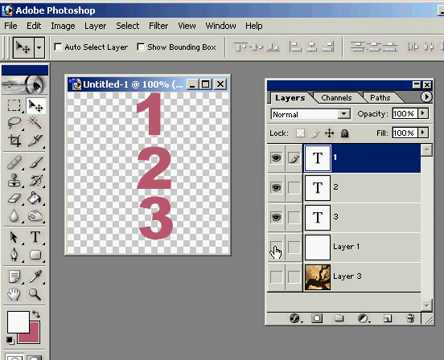
click(277, 247)
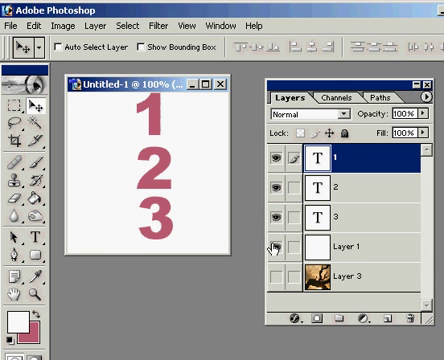
click(277, 277)
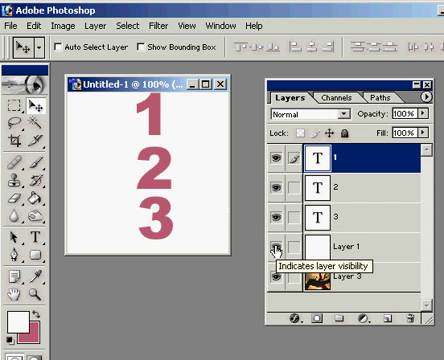
click(276, 246)
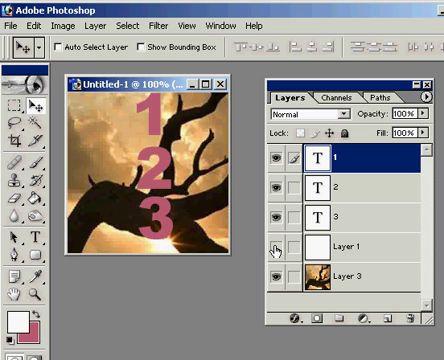
click(276, 246)
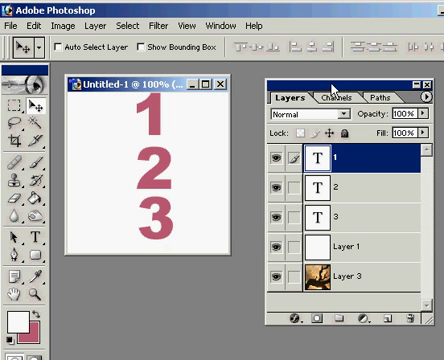
- Nudge the Layers palette left and hide white Layer 1 to reveal the sunset photo
drag(333, 85, 318, 80)
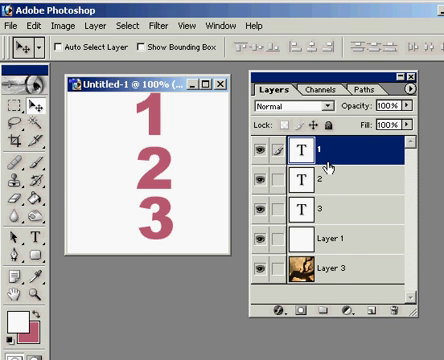
click(259, 239)
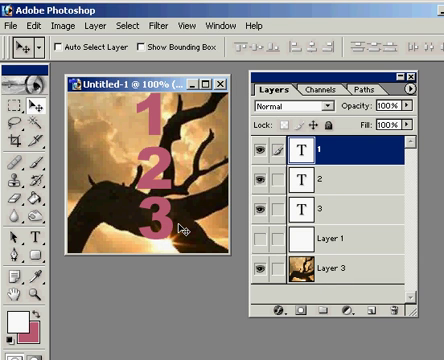
- Select the numeral 3 layer and lower its fill to 34%
click(341, 211)
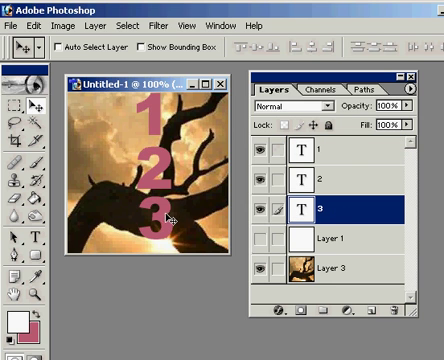
click(406, 125)
drag(408, 140, 356, 142)
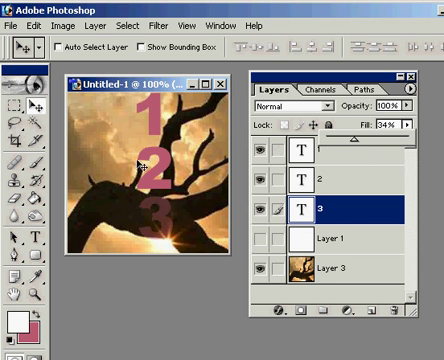
- Move the 3 into the upper-left sky and scale it to about 48%
drag(168, 216, 117, 130)
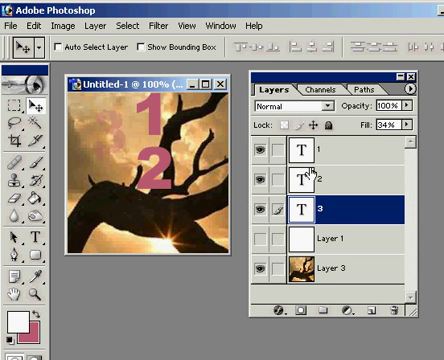
key(ctrl+t)
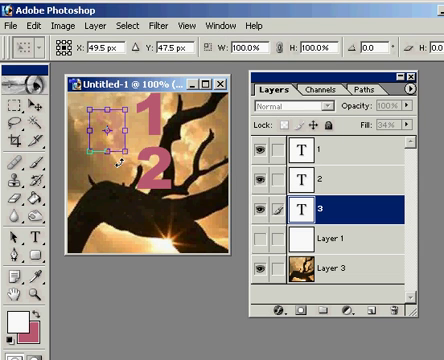
drag(120, 148, 104, 127)
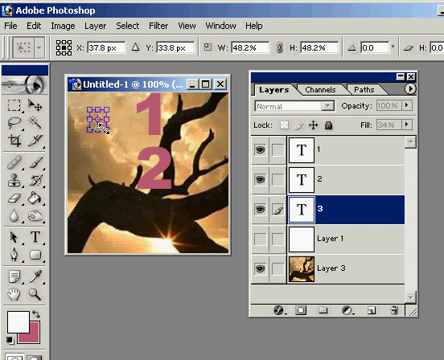
key(Return)
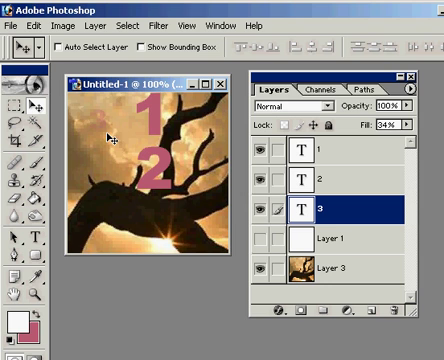
- Set the numeral 3 layer's fill to about 51%
click(407, 125)
drag(357, 141, 368, 141)
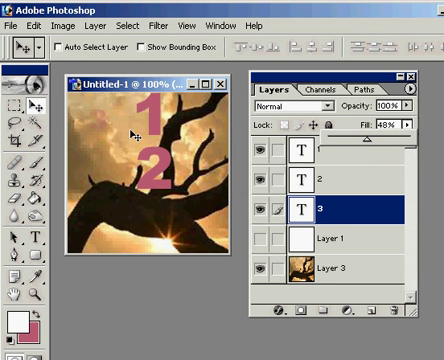
drag(368, 140, 365, 140)
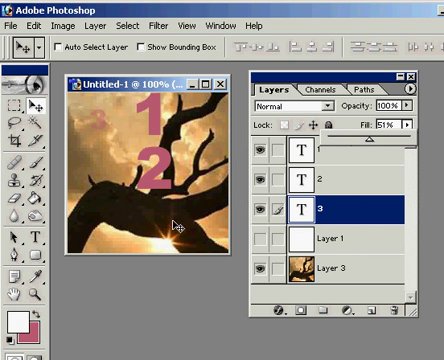
key(Return)
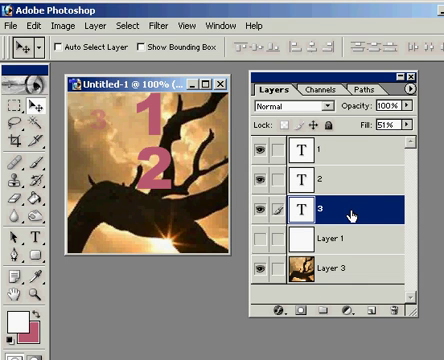
- Rotate the small 3 about -87 degrees with Free Transform
key(ctrl+t)
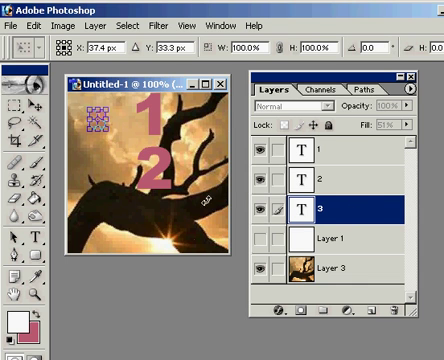
drag(116, 140, 121, 100)
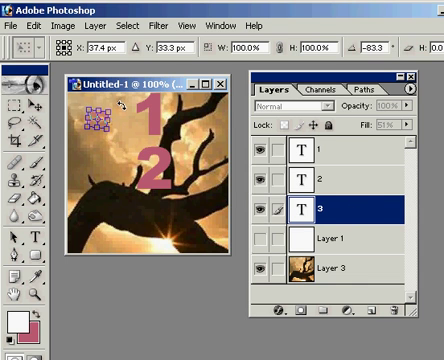
key(Return)
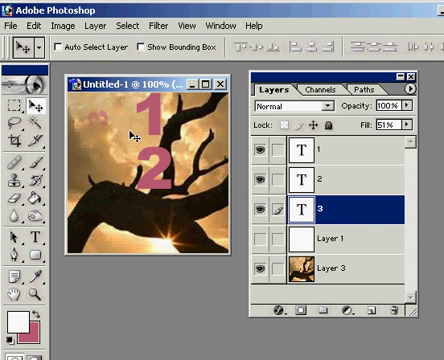
- Rasterize the 3 type layer with the Eraser tool and begin erasing it
click(17, 200)
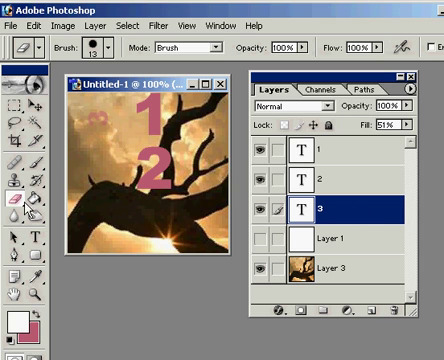
click(103, 143)
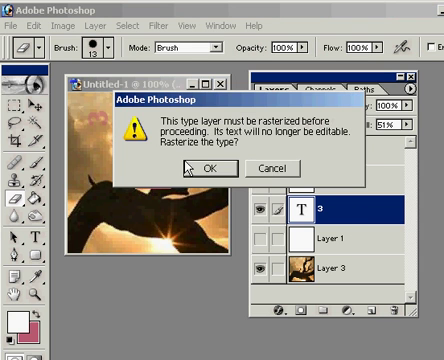
click(210, 168)
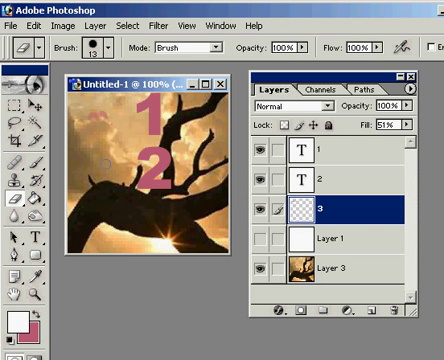
- Set the 3 layer's fill to 100%, preview lower opacity, then restore opacity to 100%
click(407, 125)
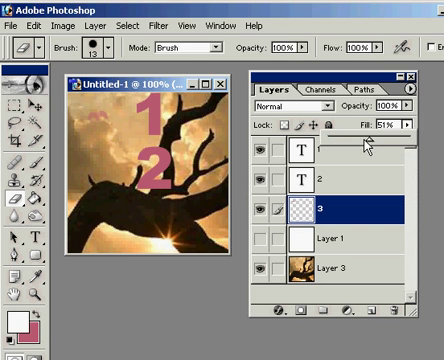
drag(368, 143, 409, 140)
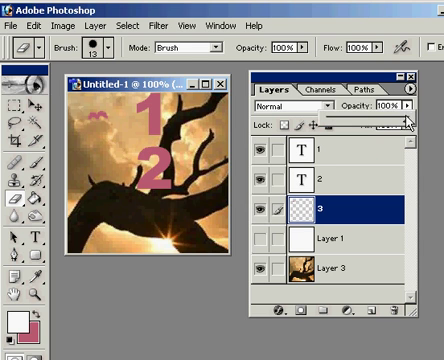
drag(406, 120, 360, 120)
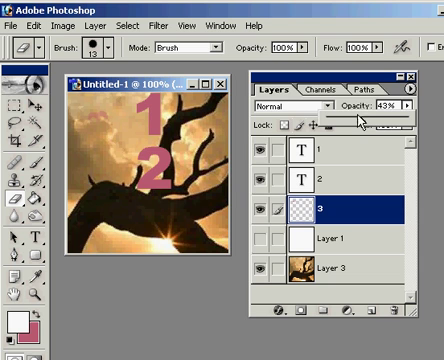
drag(362, 119, 407, 120)
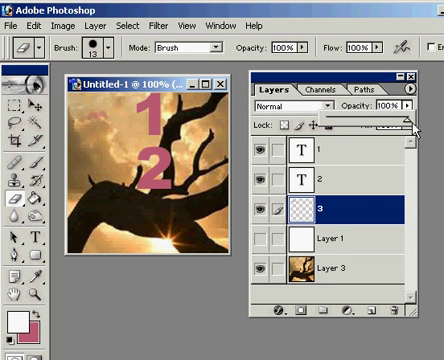
- Select layer 3 and drag the bird shape down below the 2, over the branch
click(362, 180)
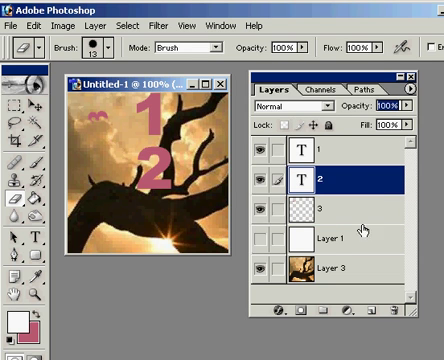
click(356, 218)
click(34, 107)
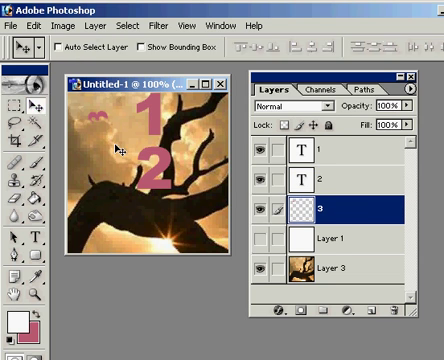
drag(112, 135, 160, 224)
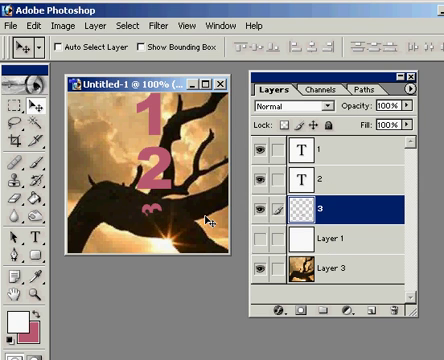
click(259, 239)
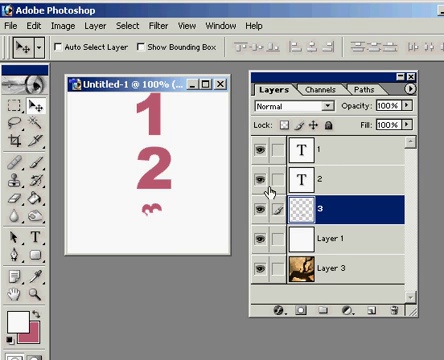
drag(260, 268, 260, 180)
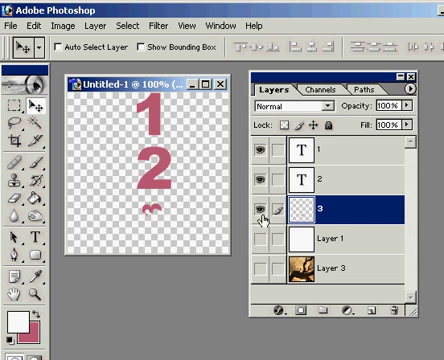
click(260, 150)
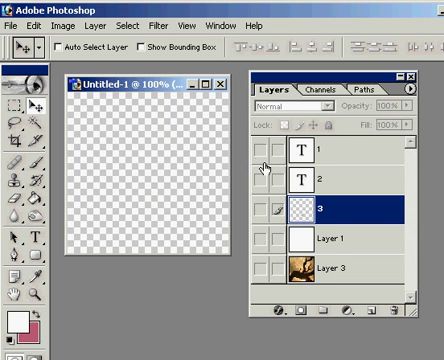
click(260, 150)
click(260, 178)
click(260, 208)
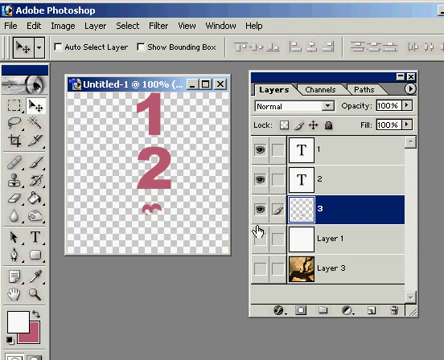
click(259, 238)
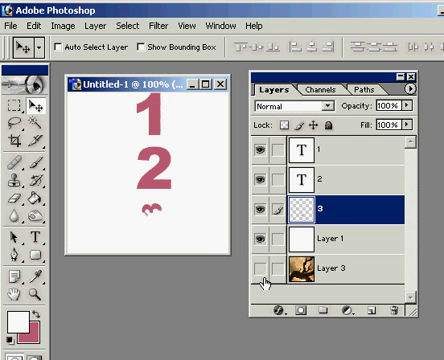
click(259, 269)
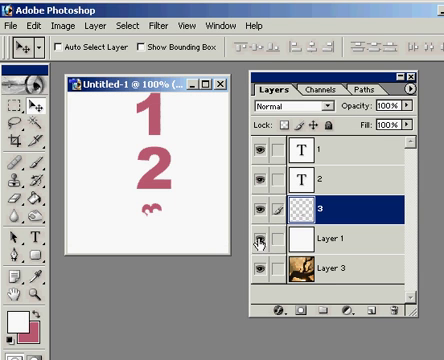
click(259, 239)
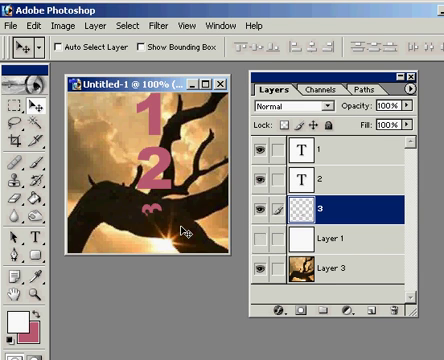